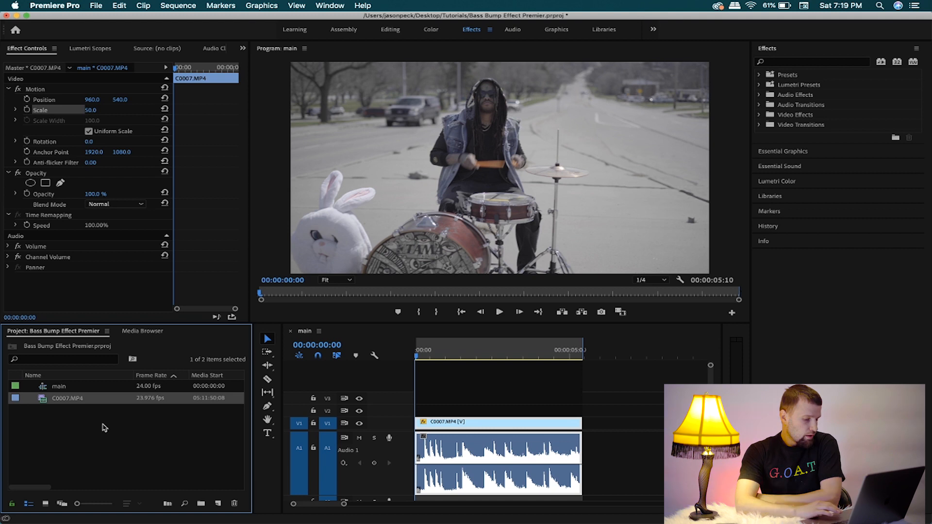
- Play the main sequence through several times to locate the bass drum hits
key("space")
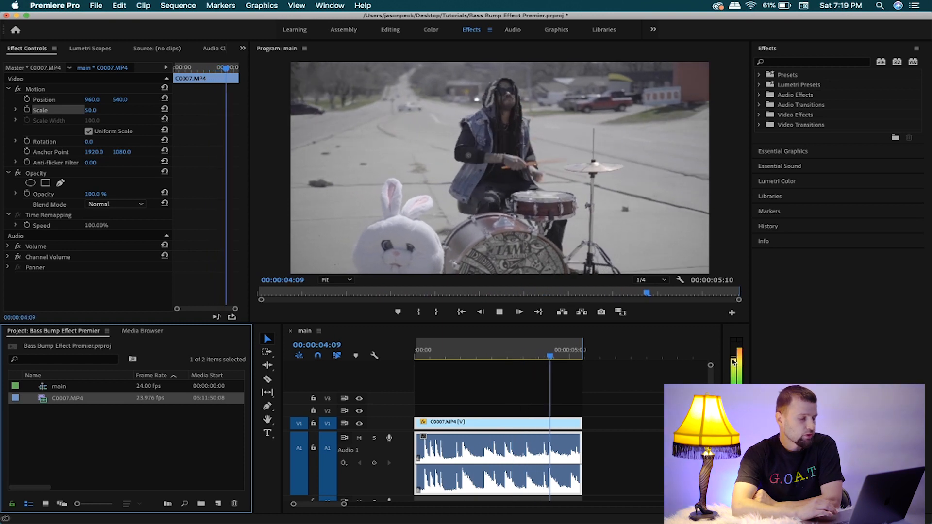
key("Return")
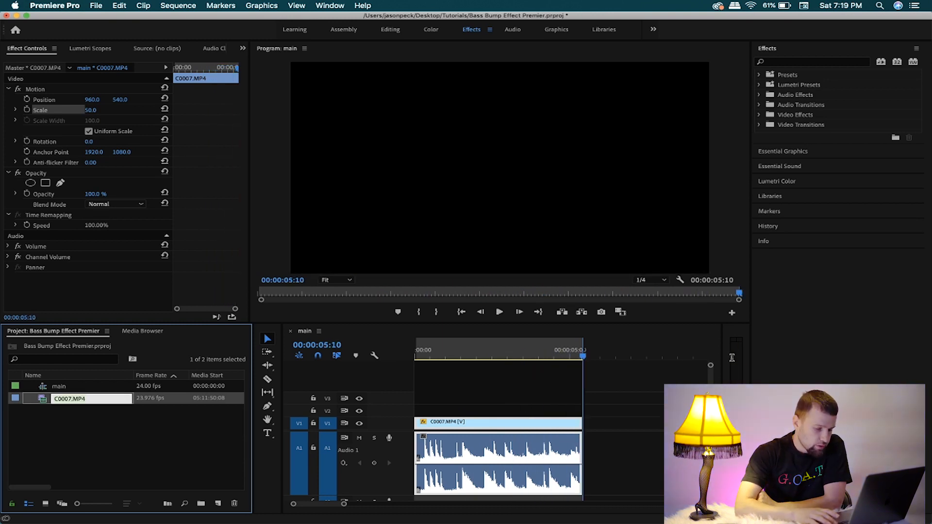
key("Up")
left_click(563, 400)
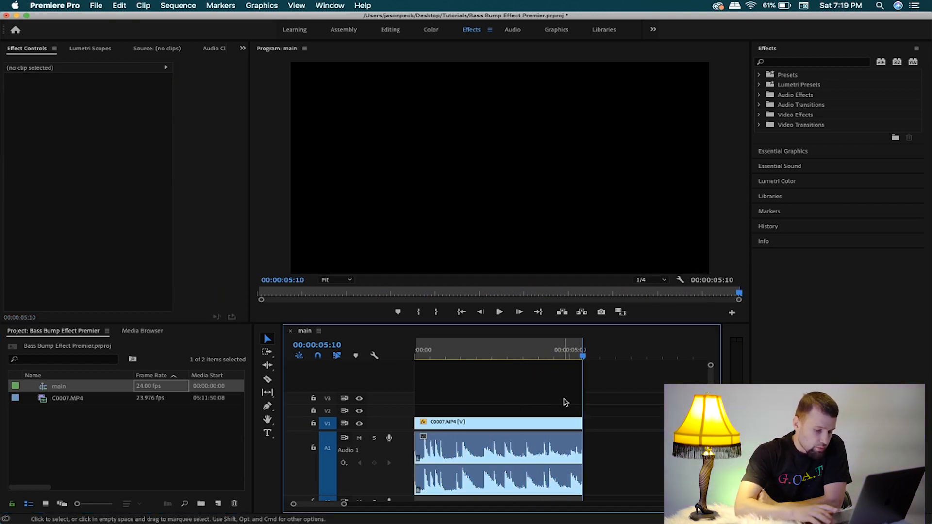
key("space")
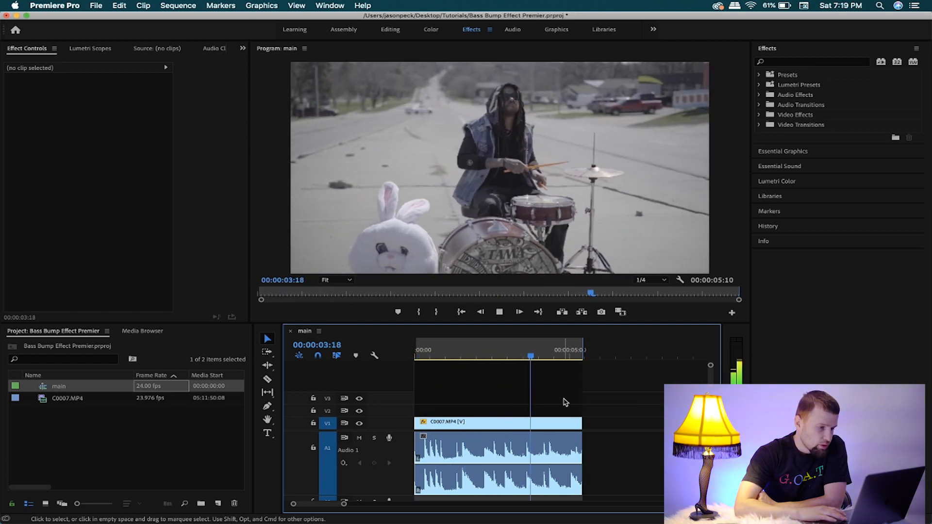
key("Up")
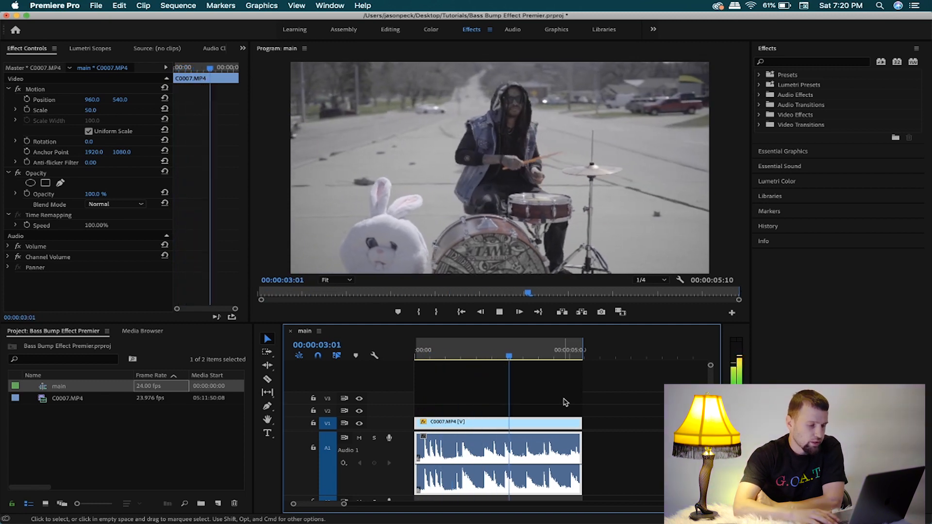
key("Up")
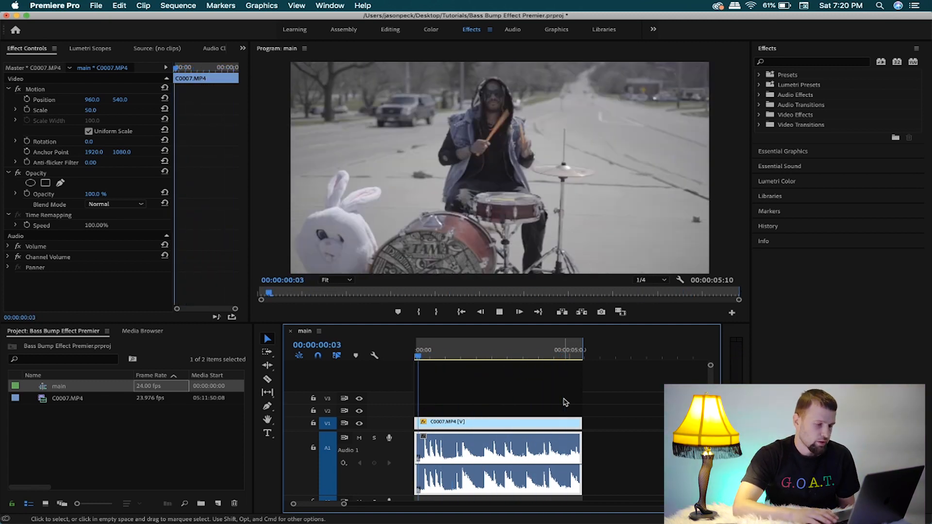
key("space")
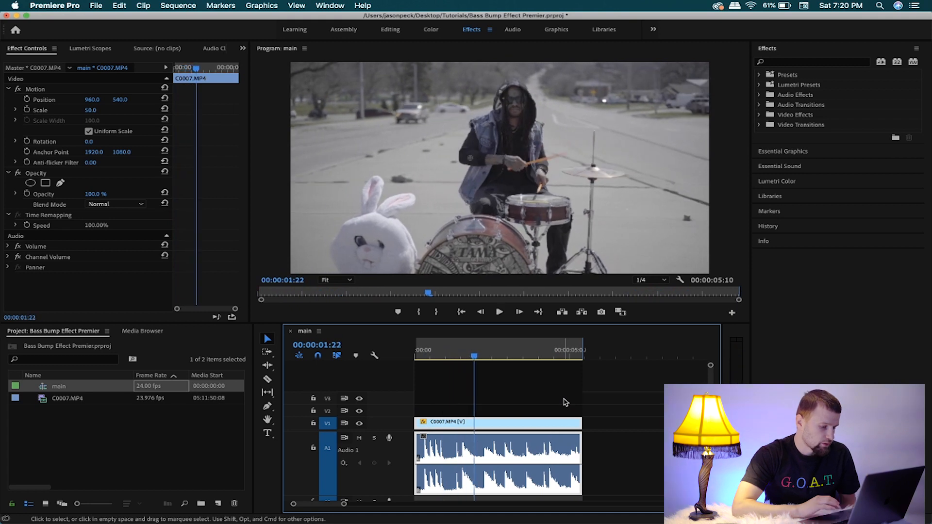
key("space")
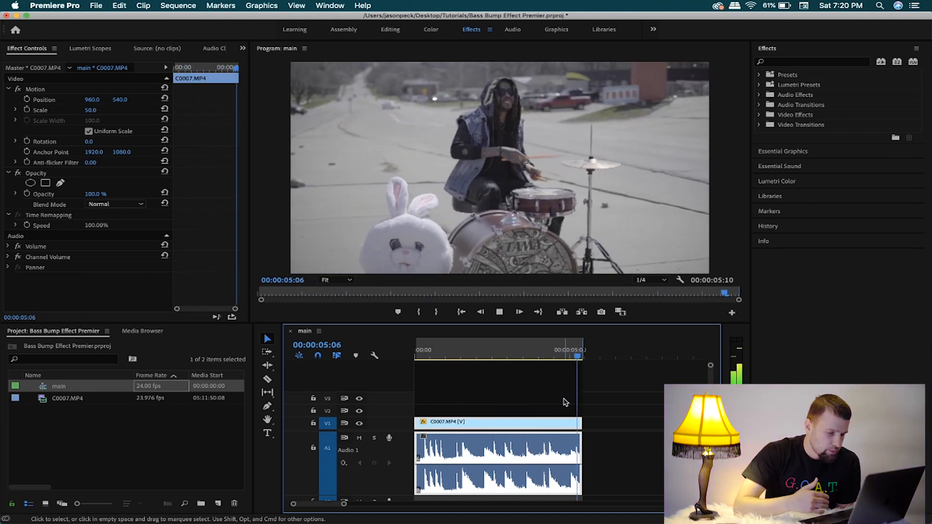
key("space")
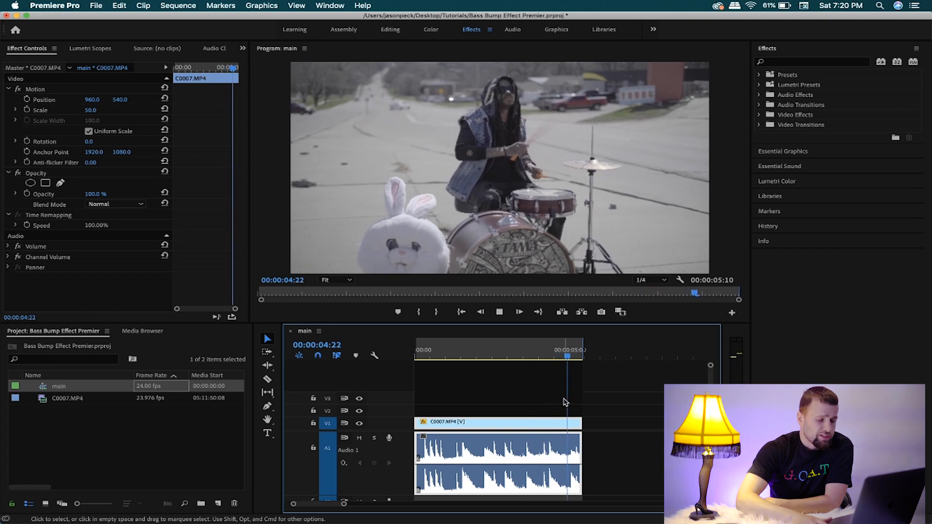
key("space")
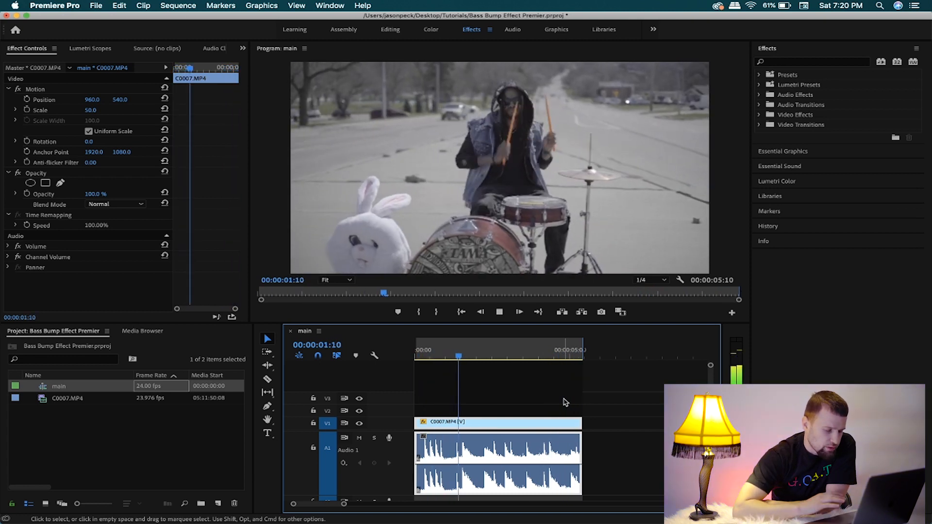
key("space")
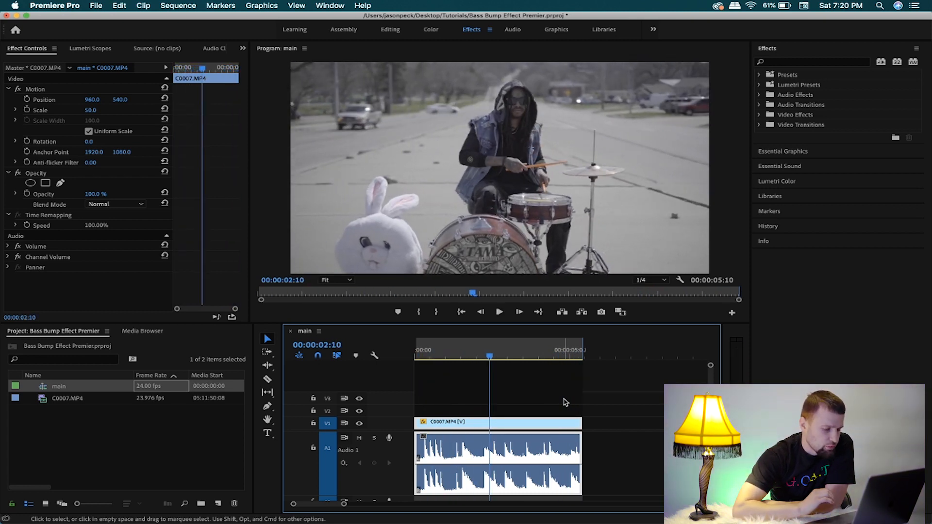
- Place the playhead on the drum hit at 00:00:01:12 and select the C0007.MP4 clip in the main sequence
left_click_drag(462, 353, 460, 354)
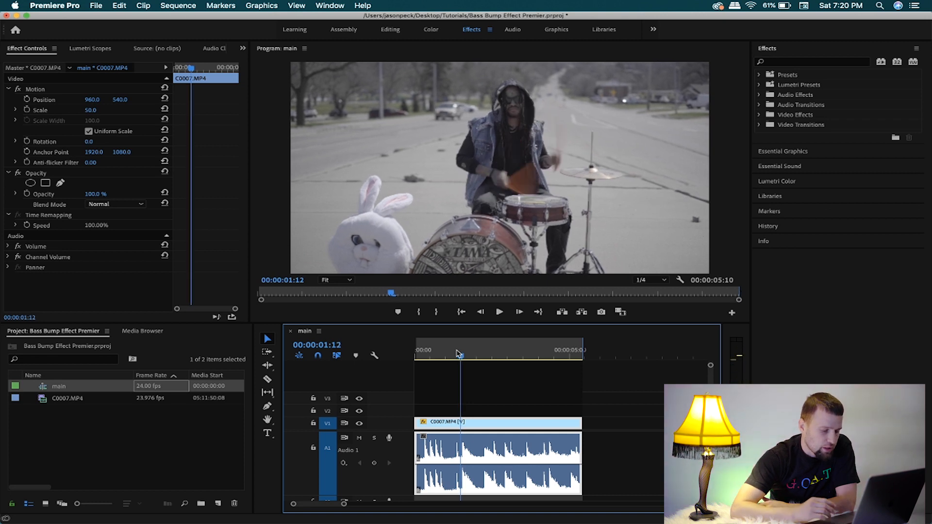
left_click(508, 404)
left_click(496, 423)
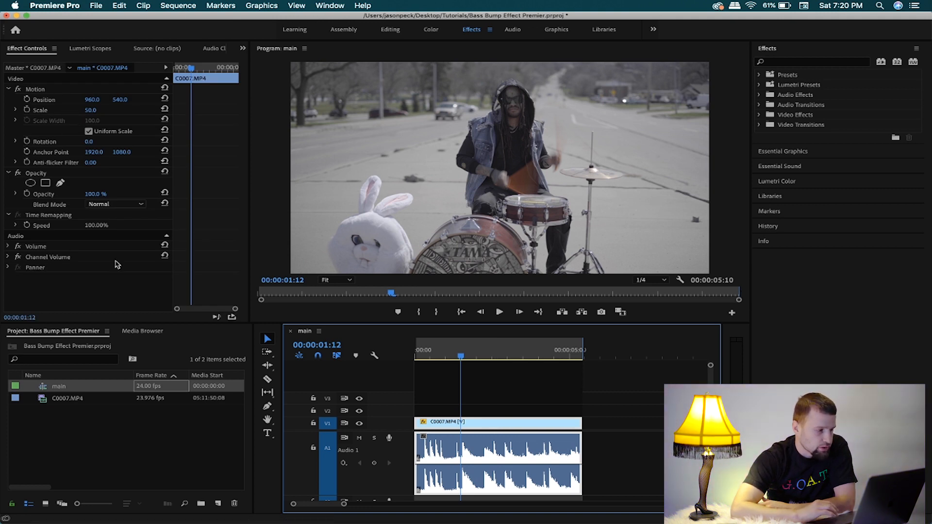
left_click(546, 412)
left_click(525, 426)
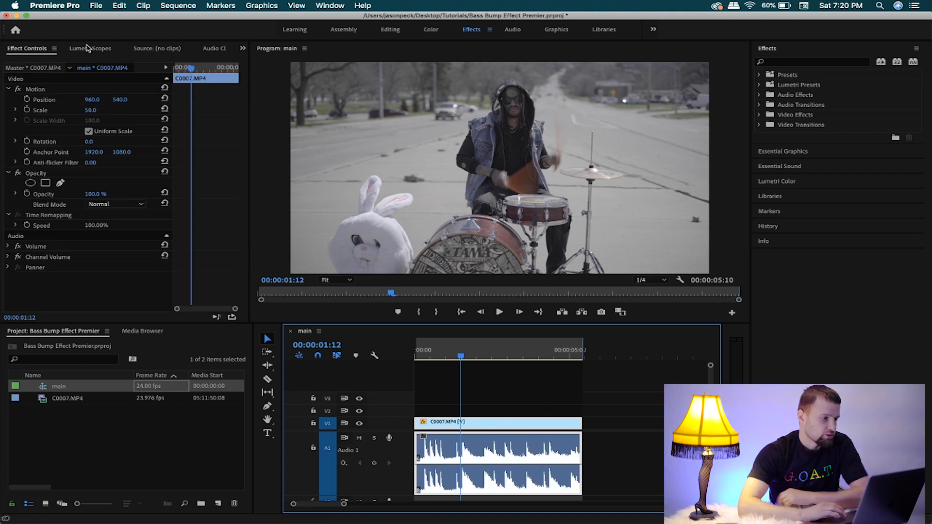
left_click(158, 51)
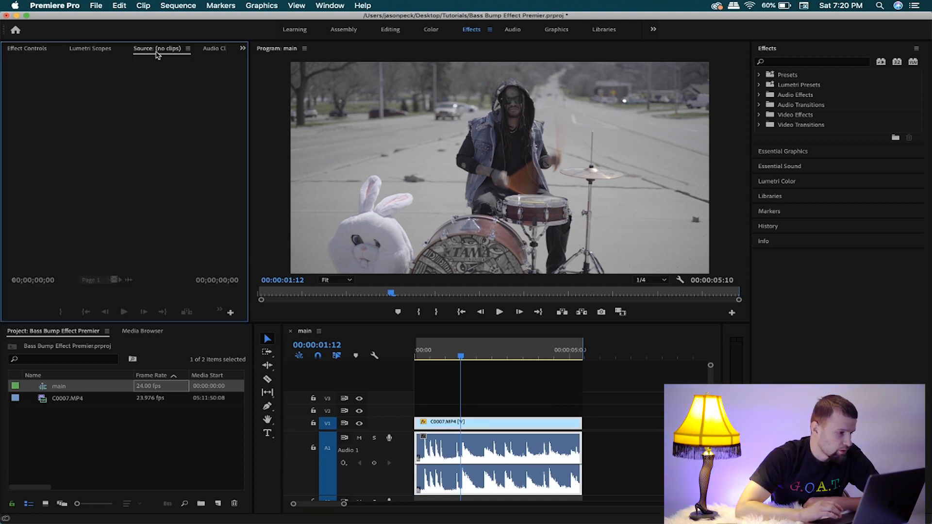
left_click(214, 49)
left_click(151, 49)
left_click(28, 48)
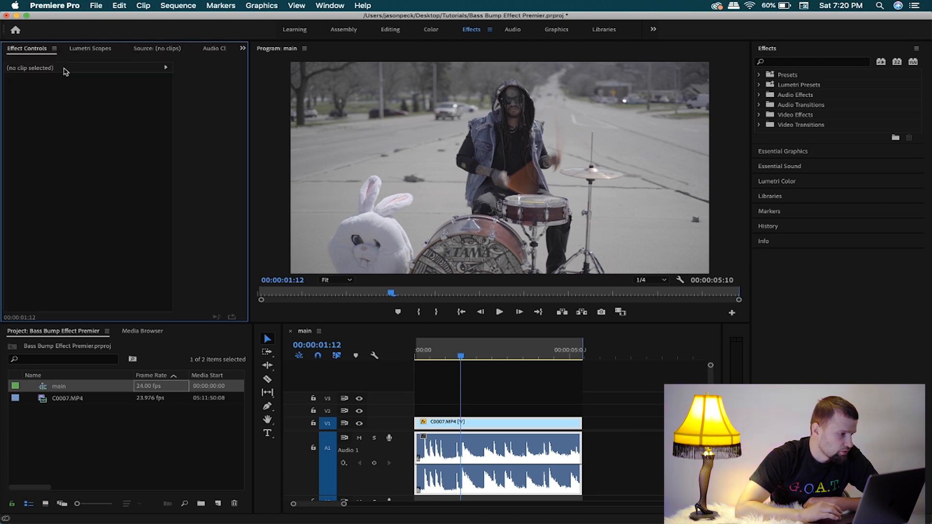
left_click(494, 401)
left_click(490, 422)
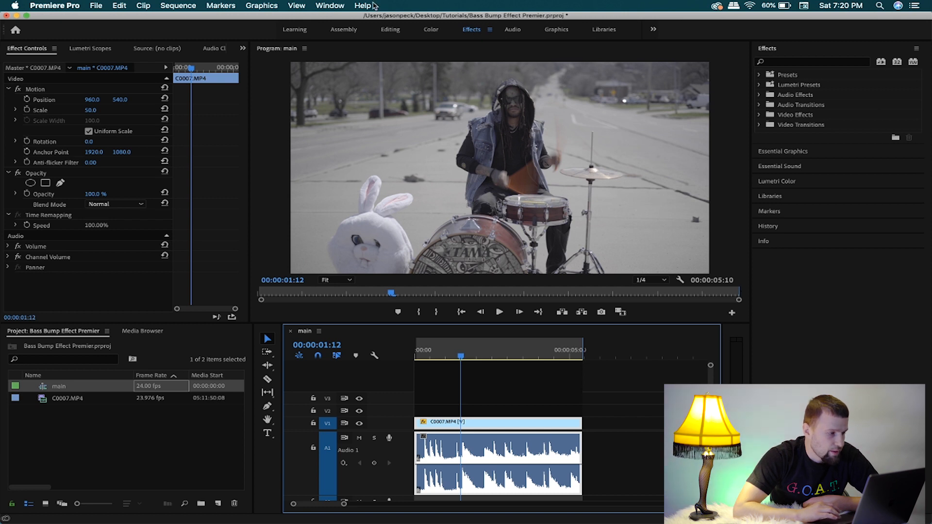
left_click(330, 5)
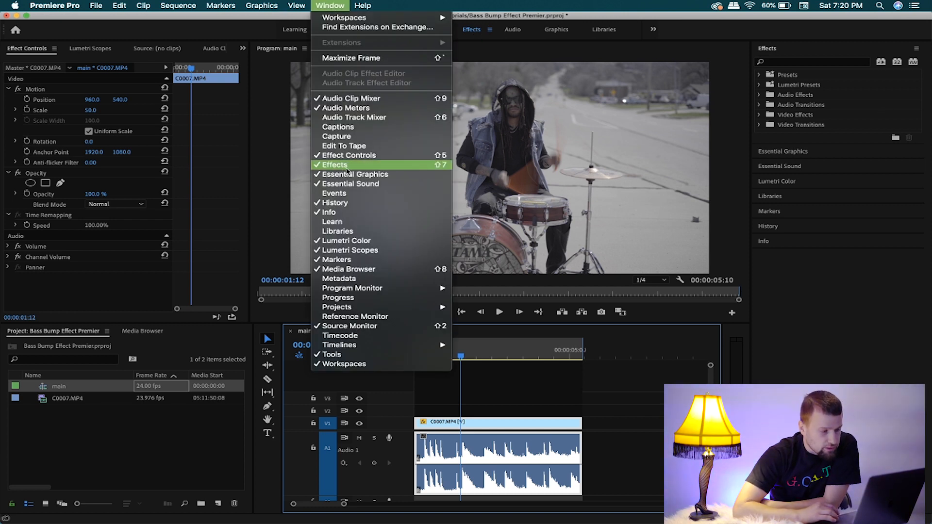
left_click(760, 42)
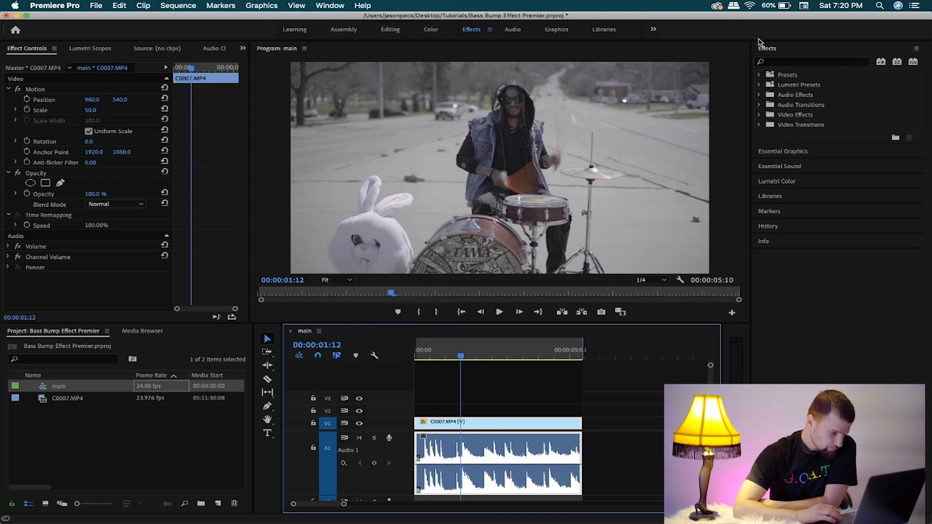
- Search the effects for "blur" and apply Gaussian Blur to the C0007.MP4 clip
left_click(787, 64)
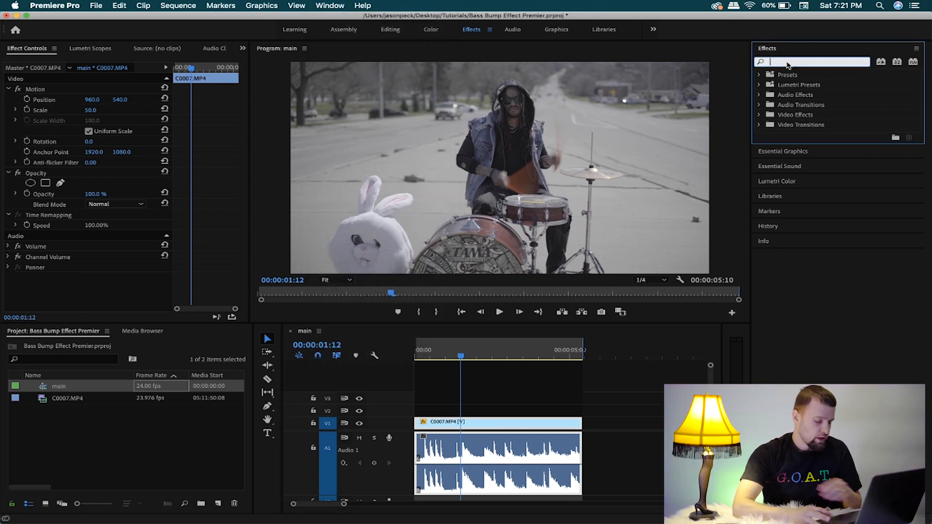
type("blur")
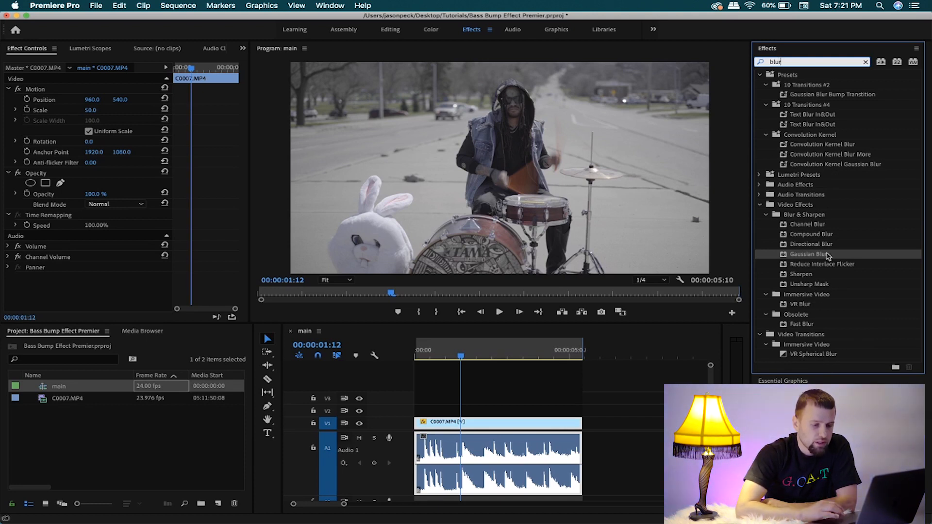
left_click_drag(828, 256, 529, 429)
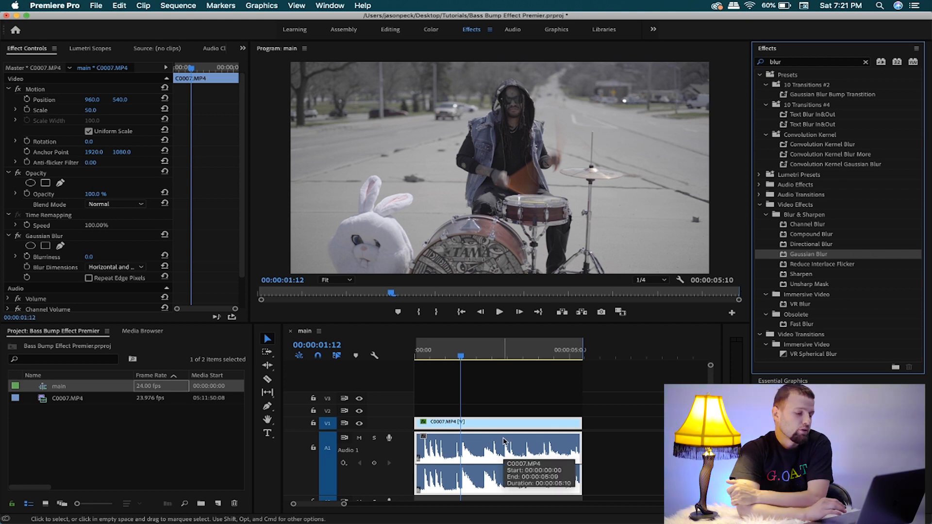
- Start Scale and Gaussian Blur Blurriness keyframes on the C0007.MP4 clip at the drum hit, 00:00:01:12
left_click(458, 423)
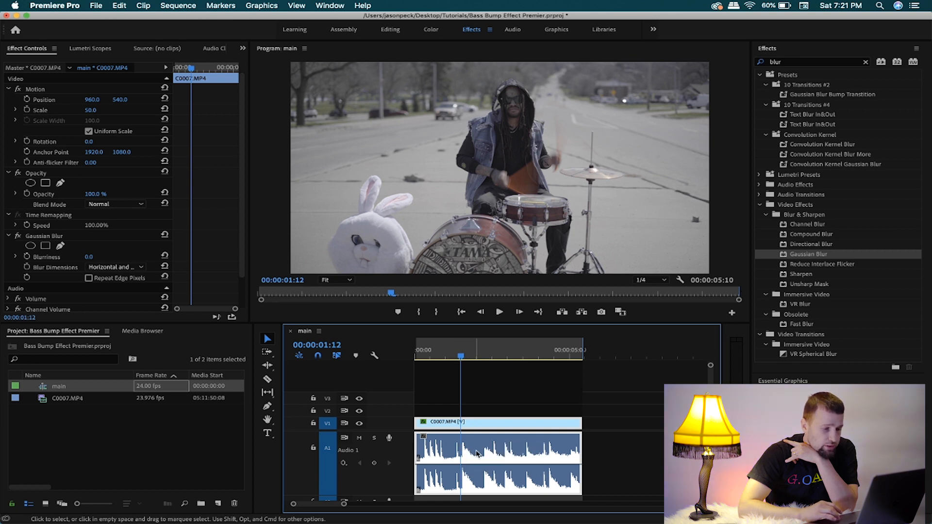
key("Left")
key("Right")
key("Left")
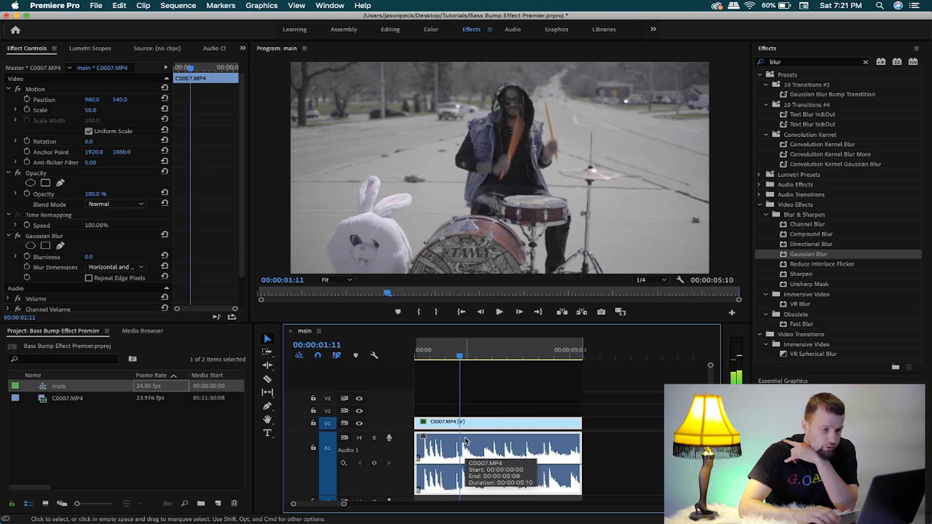
key("Right")
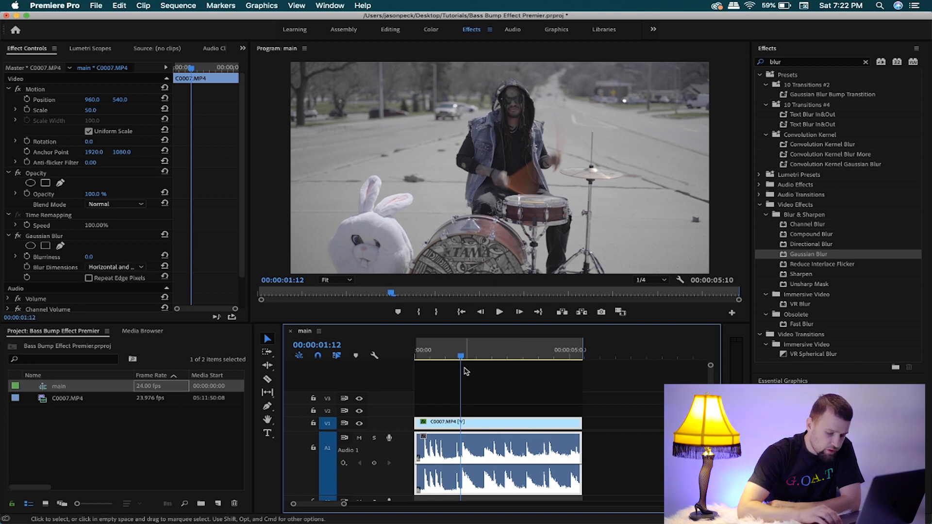
key("space")
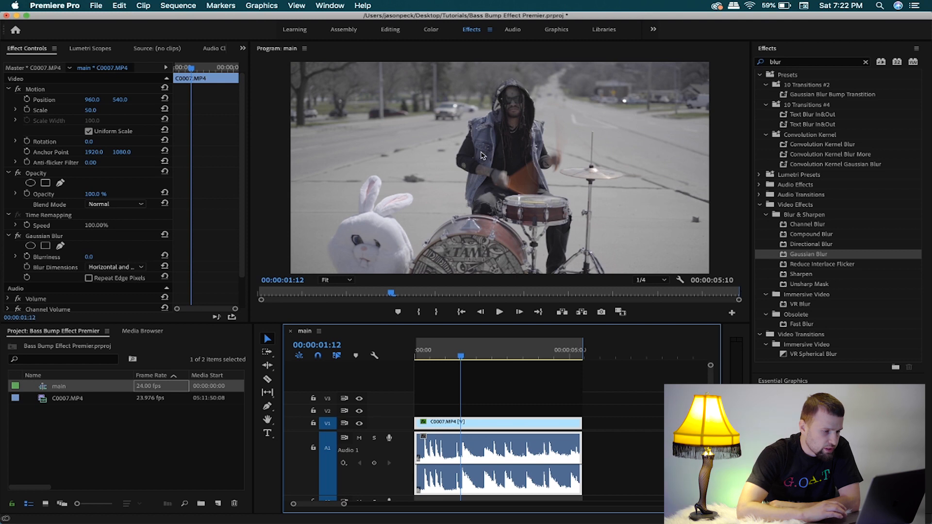
left_click(28, 110)
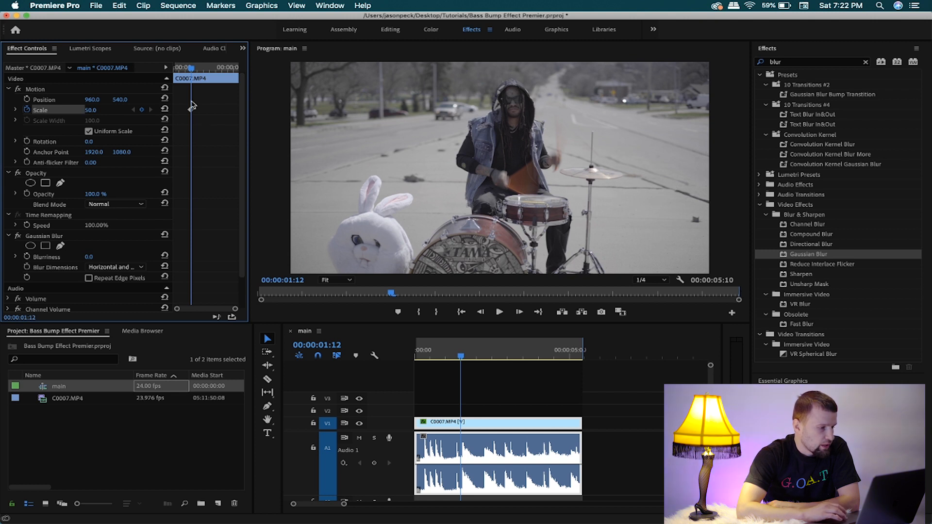
mouse_move(189, 71)
left_mouse_down()
mouse_move(177, 71)
mouse_move(192, 72)
left_mouse_up()
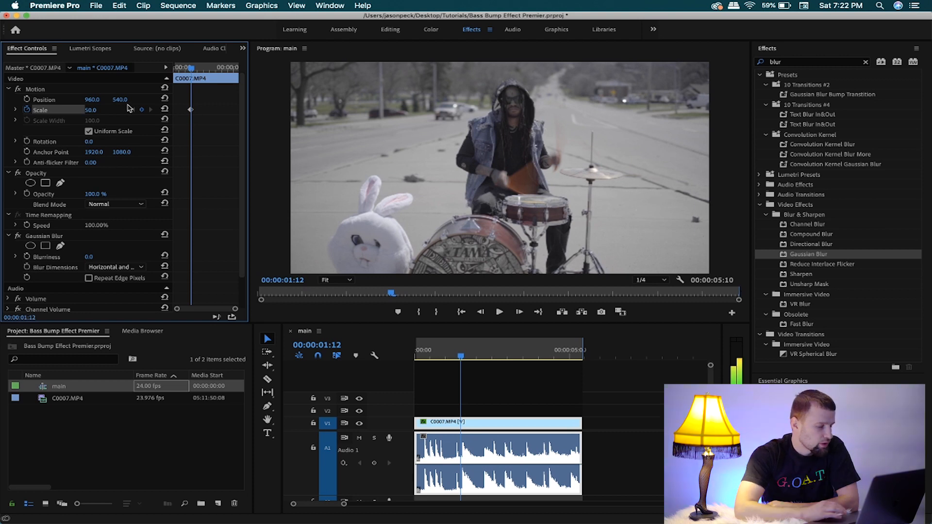
left_click(27, 256)
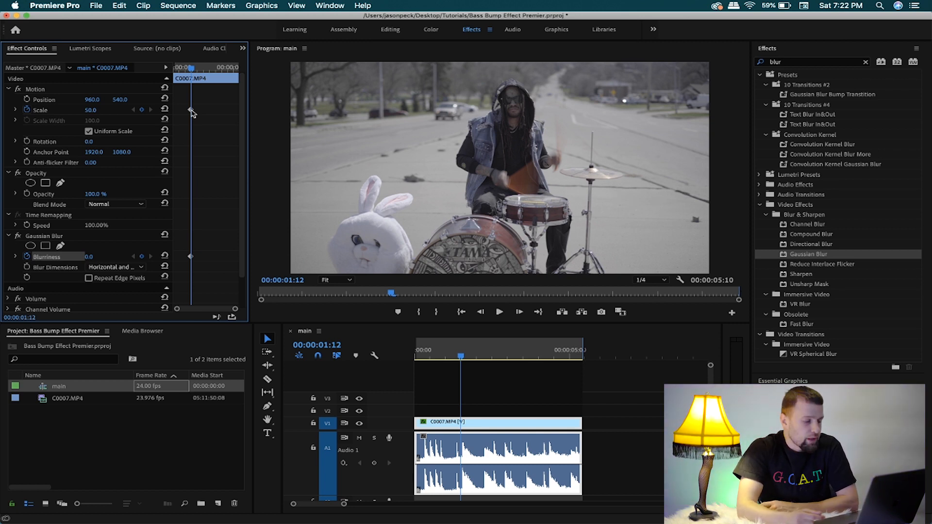
- Add second Scale and Blurriness keyframes to the clip four frames after the first pair, at 00:00:01:16
key("Right")
key("Right")
key("Right")
key("Right")
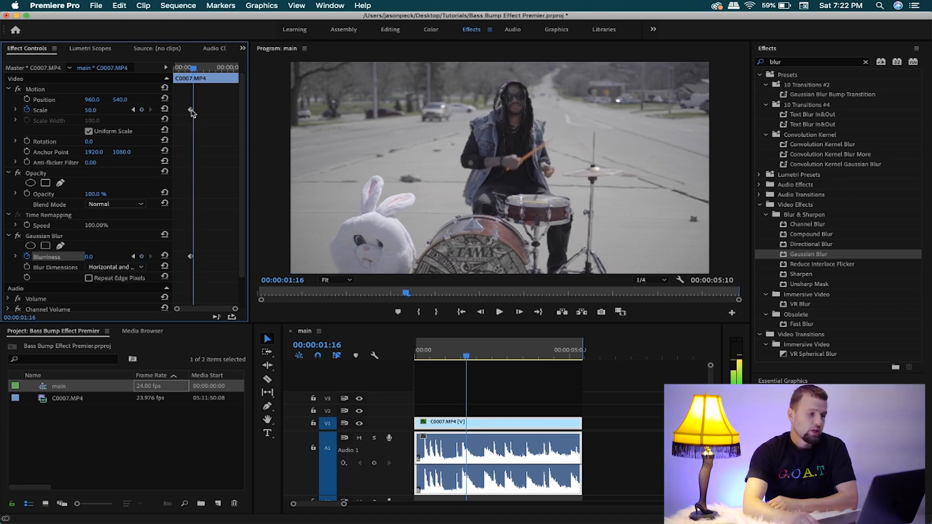
left_click(142, 110)
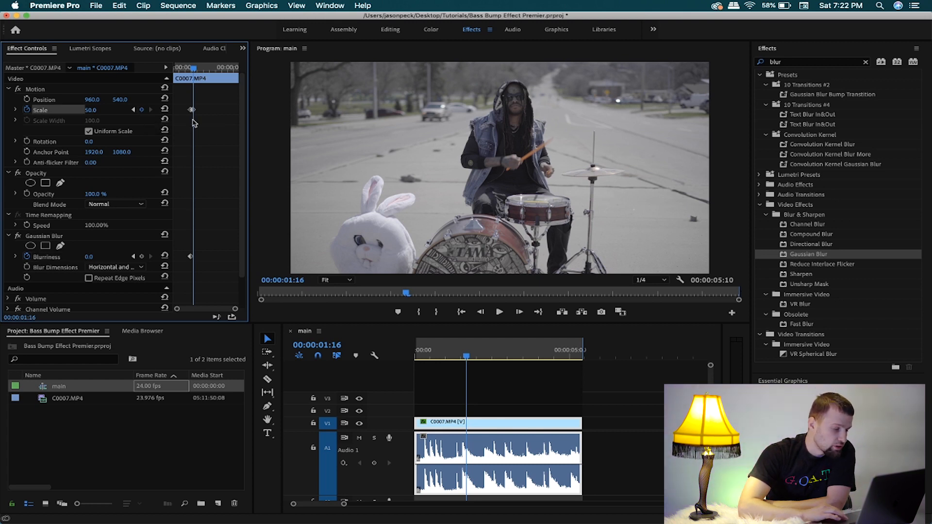
key("equal")
key("equal")
key("equal")
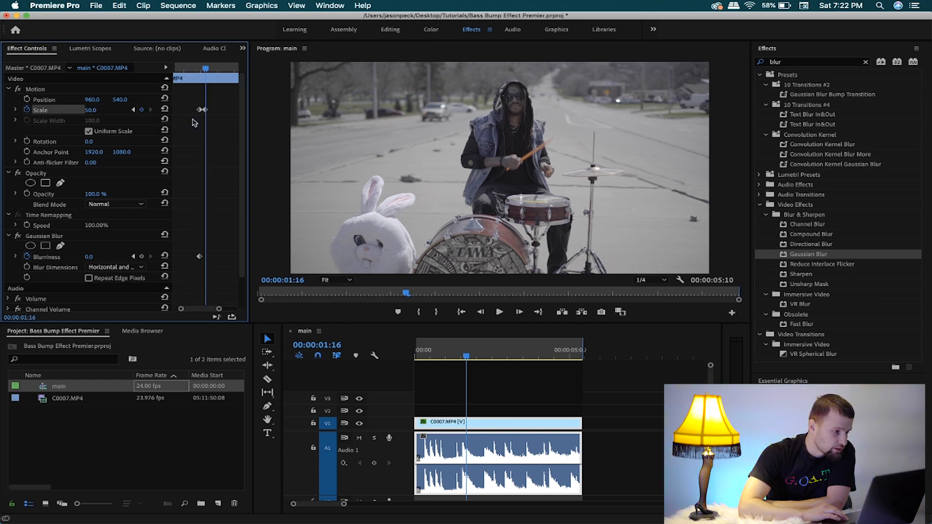
key("equal")
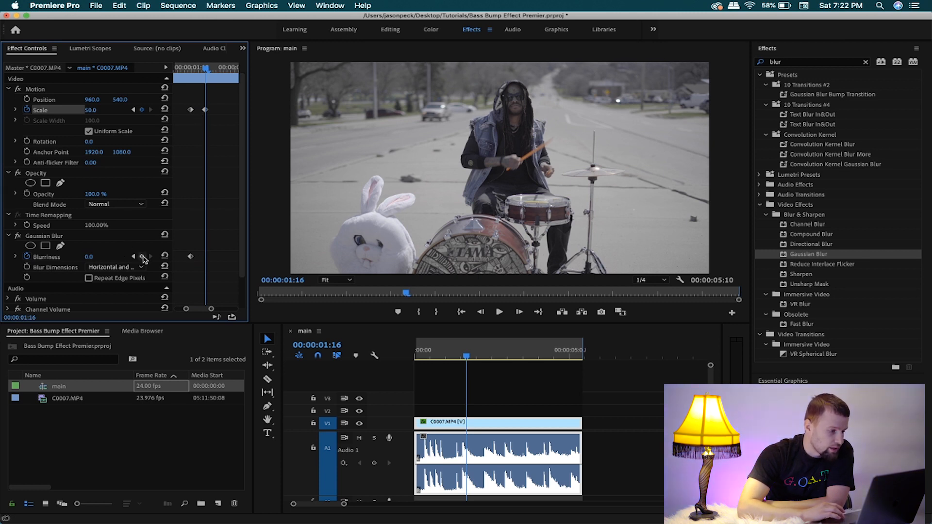
left_click(143, 256)
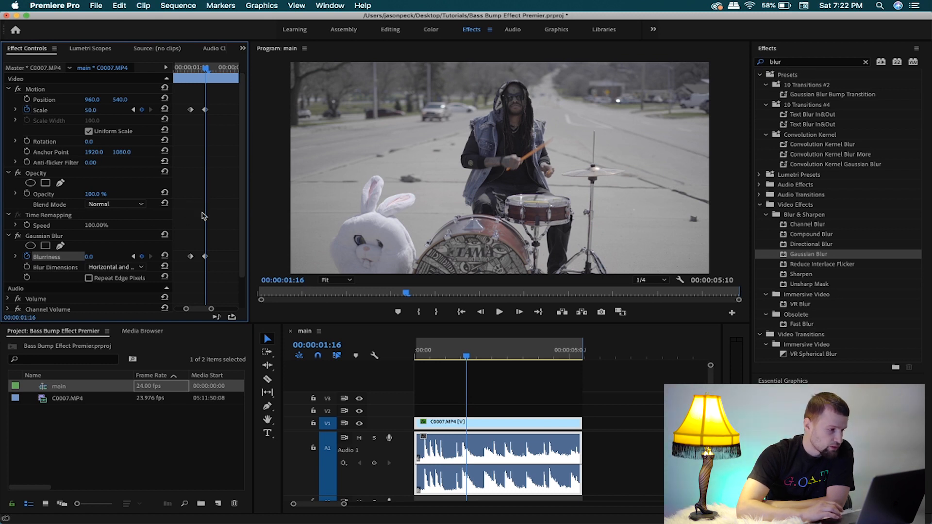
- Set Scale to 79 and Gaussian Blur Blurriness to 55 at 00:00:01:13, one frame after the drum hit
mouse_move(207, 70)
left_mouse_down()
mouse_move(179, 70)
mouse_move(233, 69)
mouse_move(202, 67)
left_mouse_up()
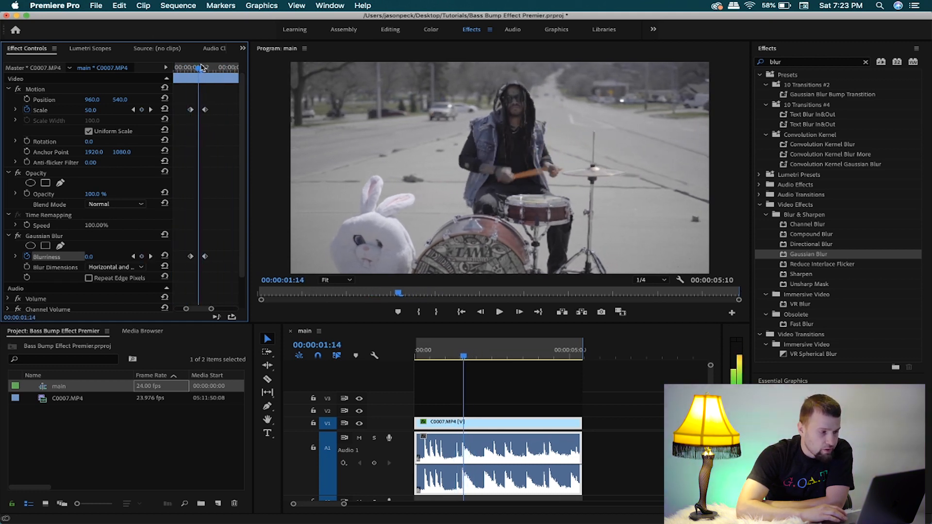
key("Left")
key("Left")
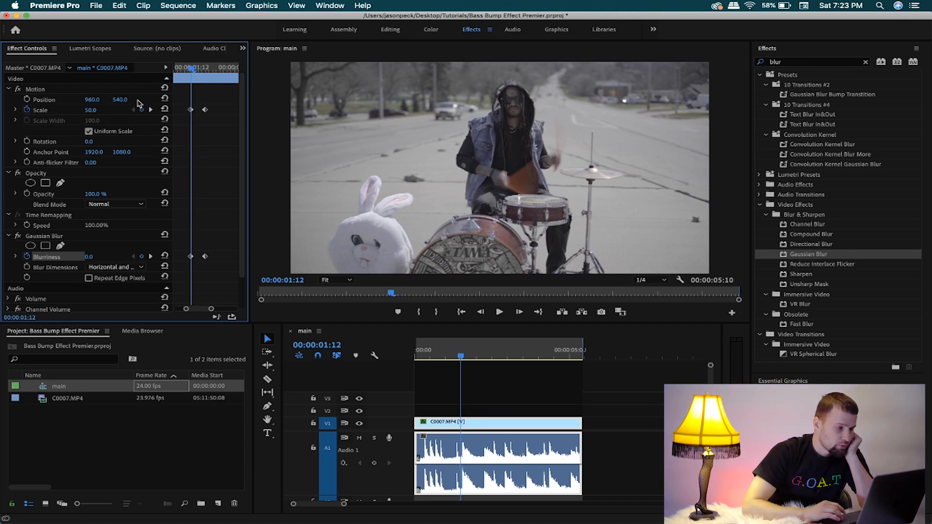
key("Right")
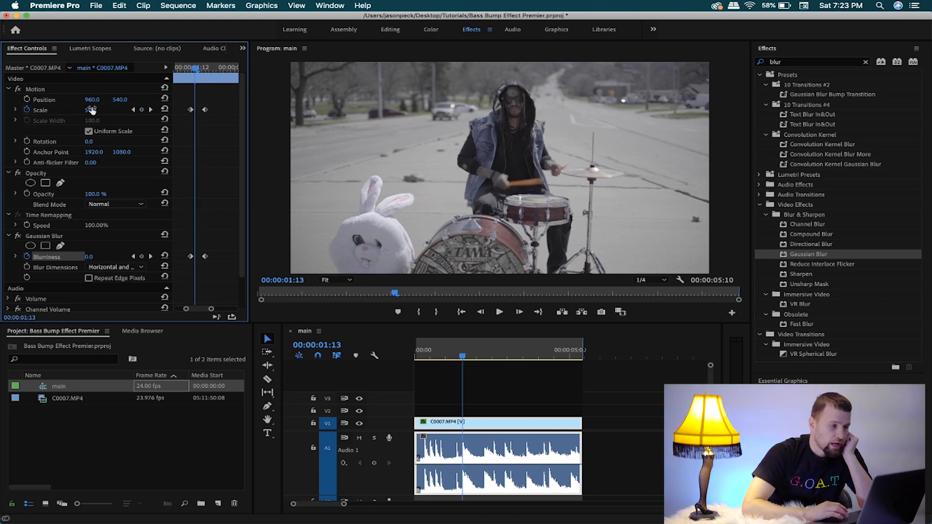
left_click(91, 111)
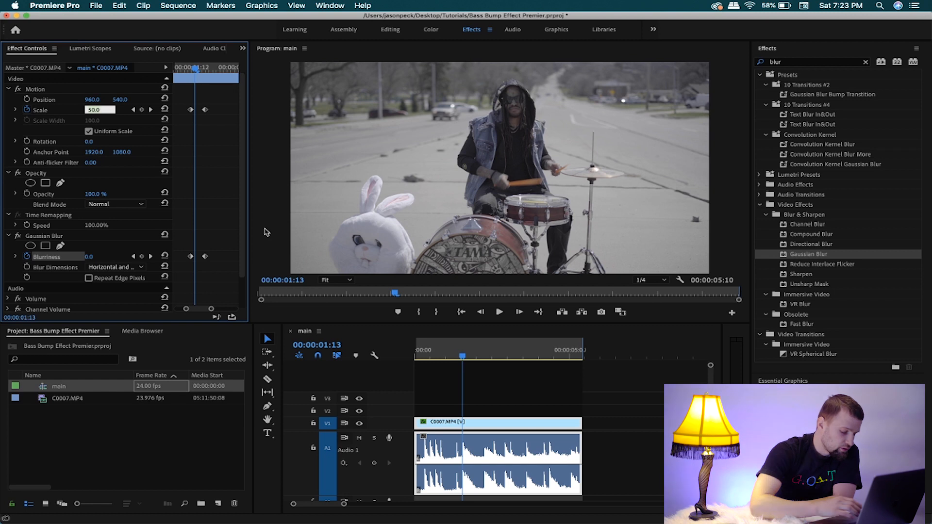
type("79")
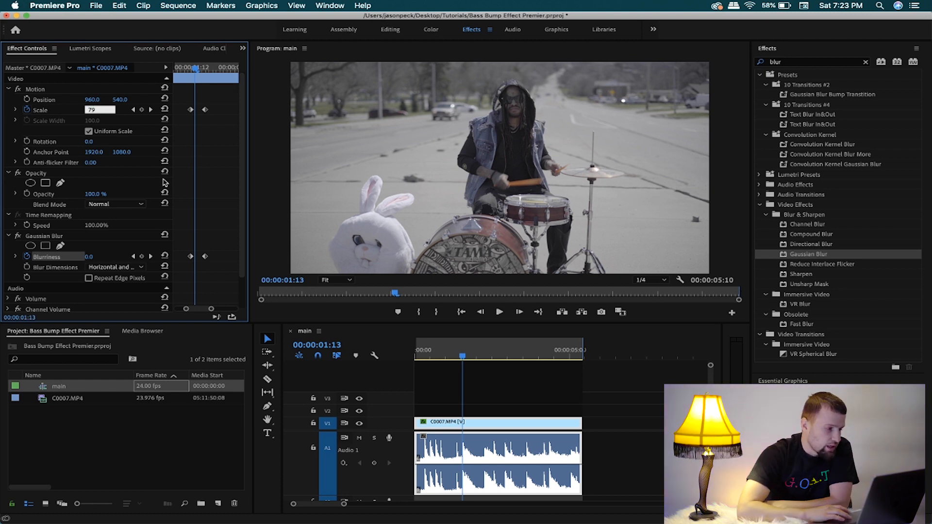
key("Return")
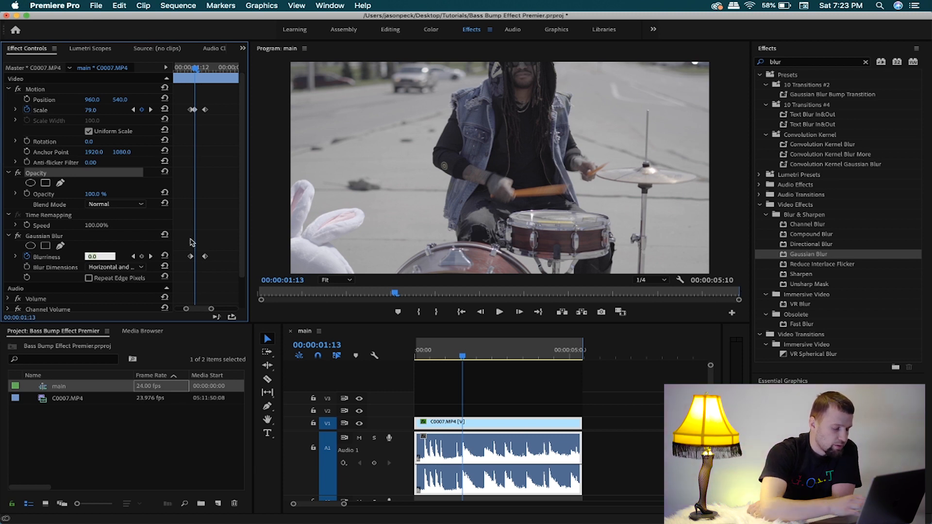
type("55")
key("Return")
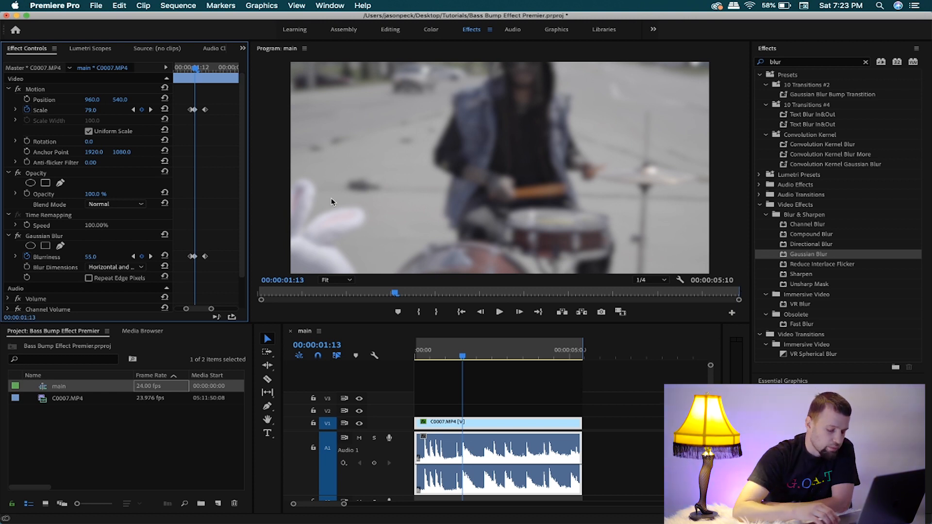
- Step back and forth frame by frame between 00:00:01:12 and 00:00:01:18 to check the Scale and Blurriness animation
key("Right")
key("Right")
key("Right")
key("Right")
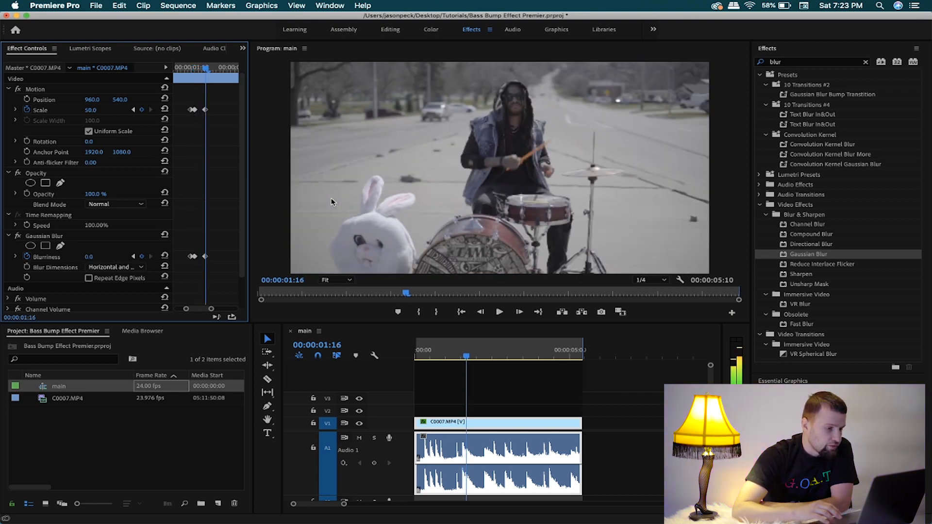
key("Left")
key("Left")
key("Left")
key("Left")
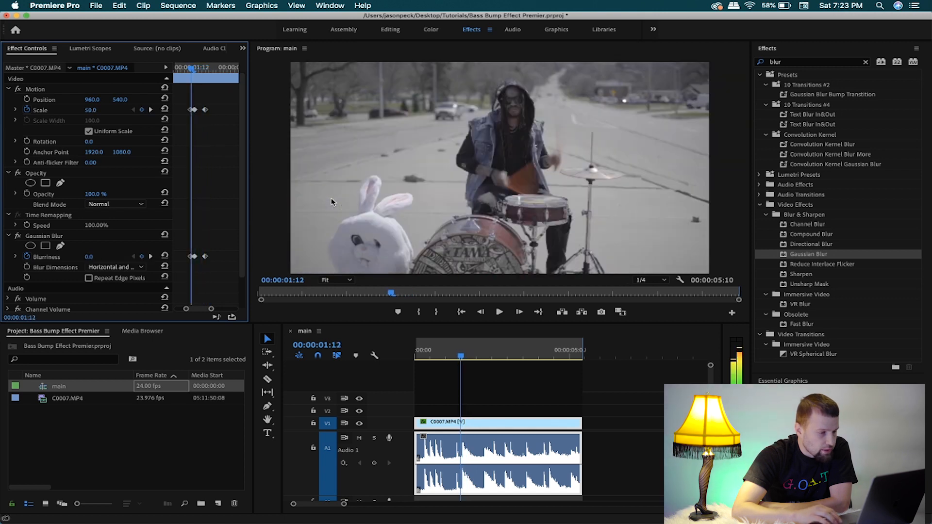
key("Right")
key("Right")
key("Right")
key("Right")
key("Right")
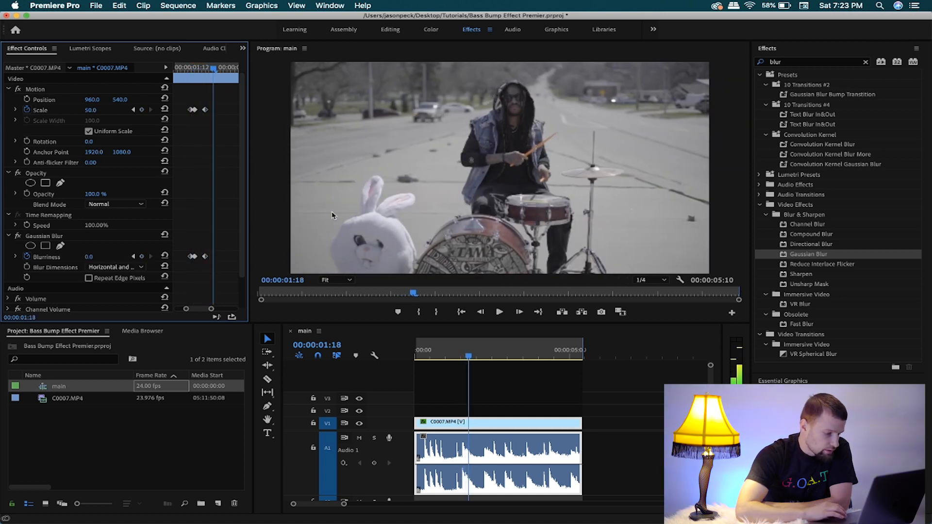
- Play the main sequence from its start several times to review the bass bump, and stop playback
key("Home")
key("space")
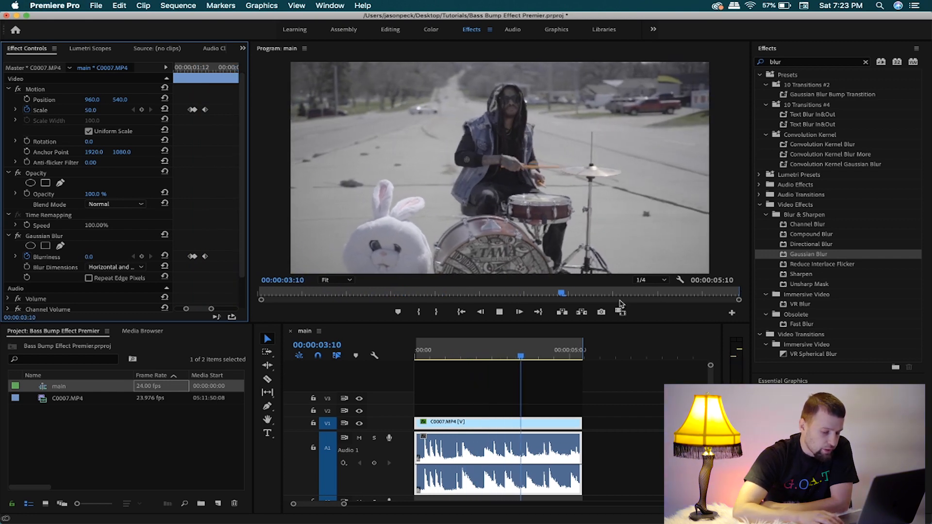
key("Home")
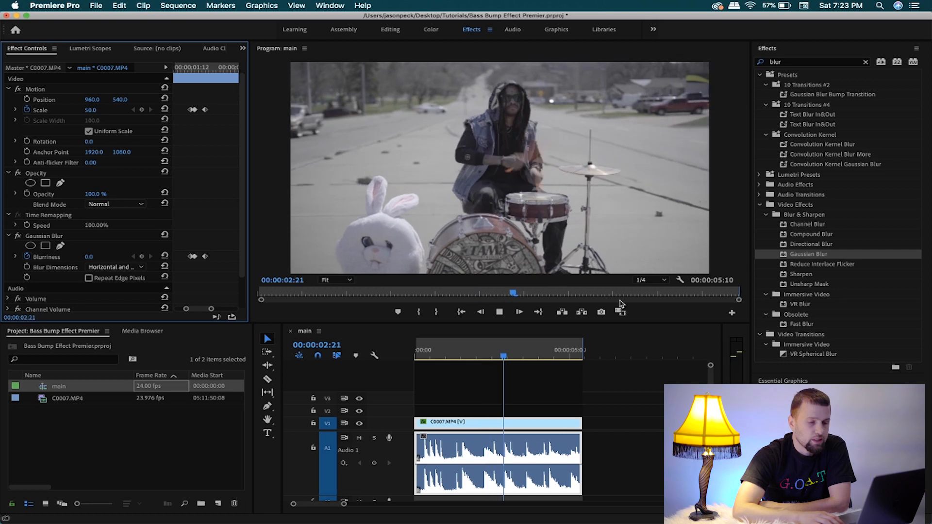
key("Home")
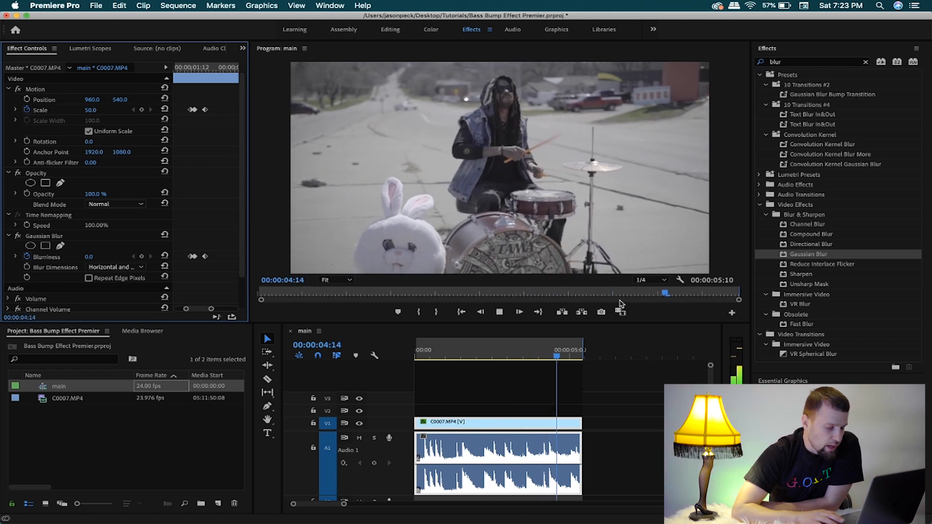
key("Home")
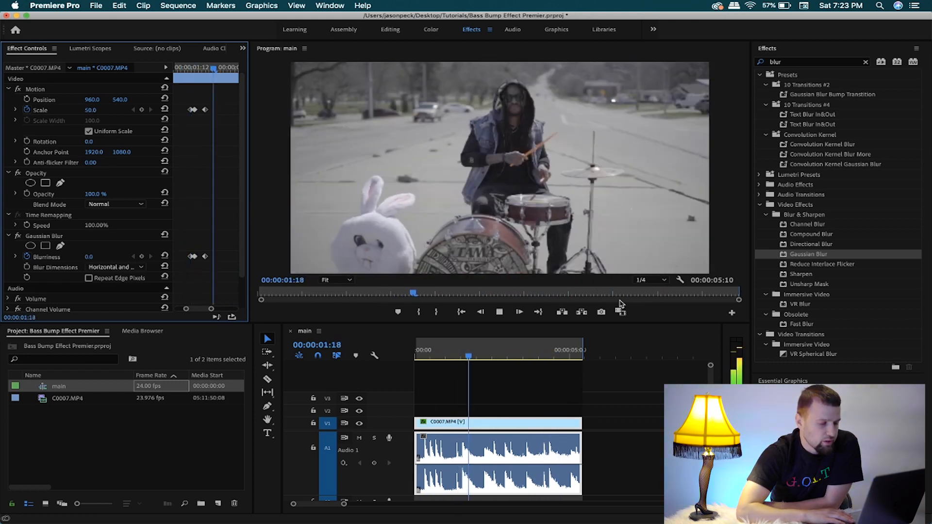
key("space")
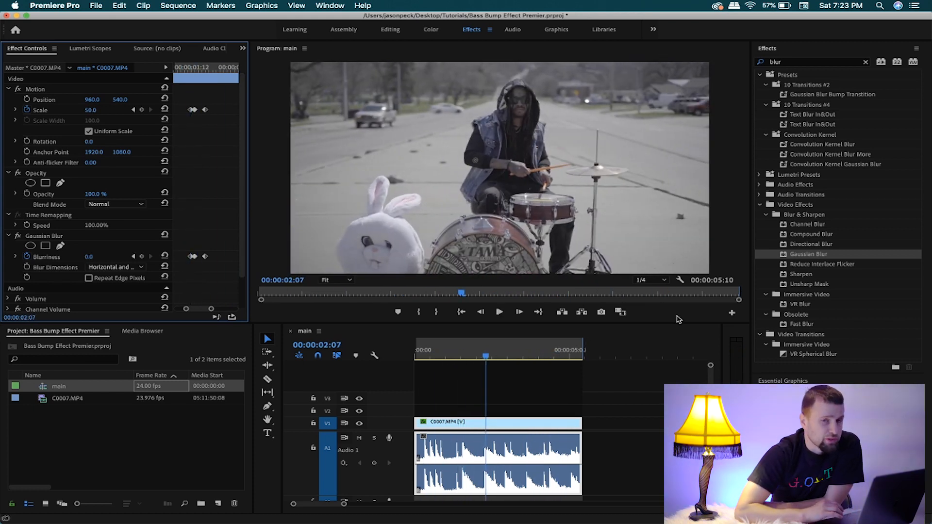